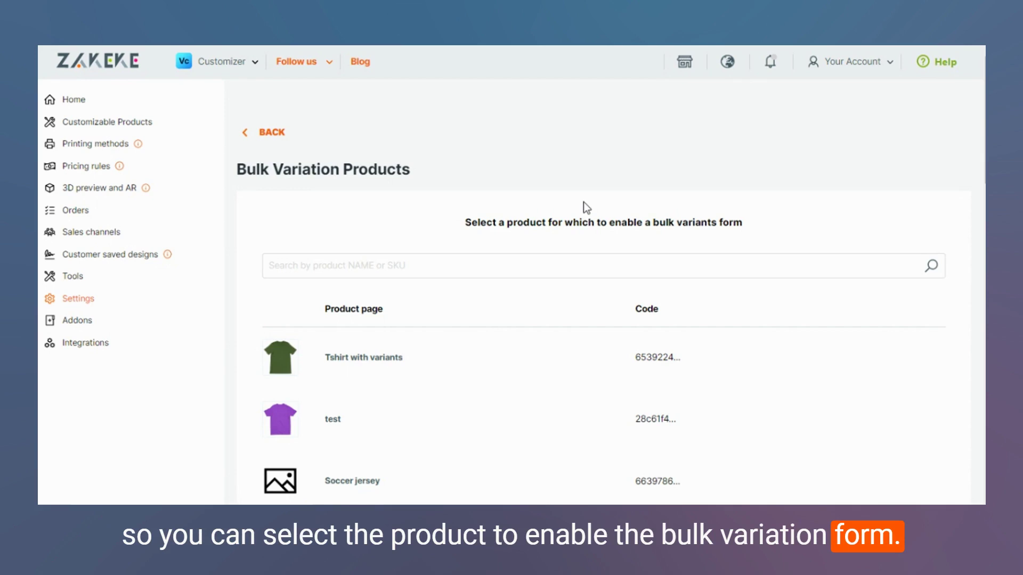
- Save the 'Tshirt with variants' bulk variation form with Color and Size in grid version
click(354, 362)
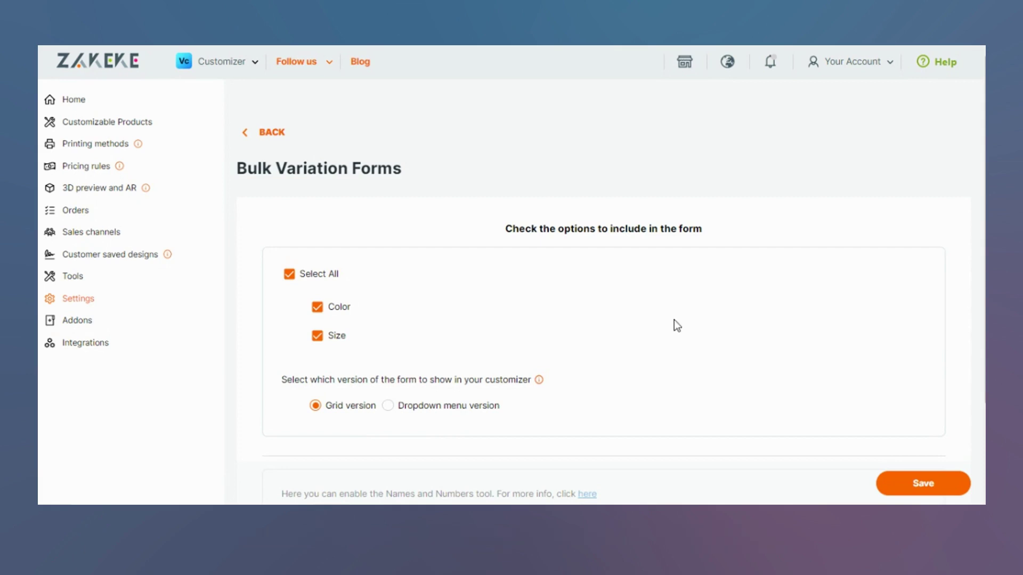
scroll(603, 320, down, 3)
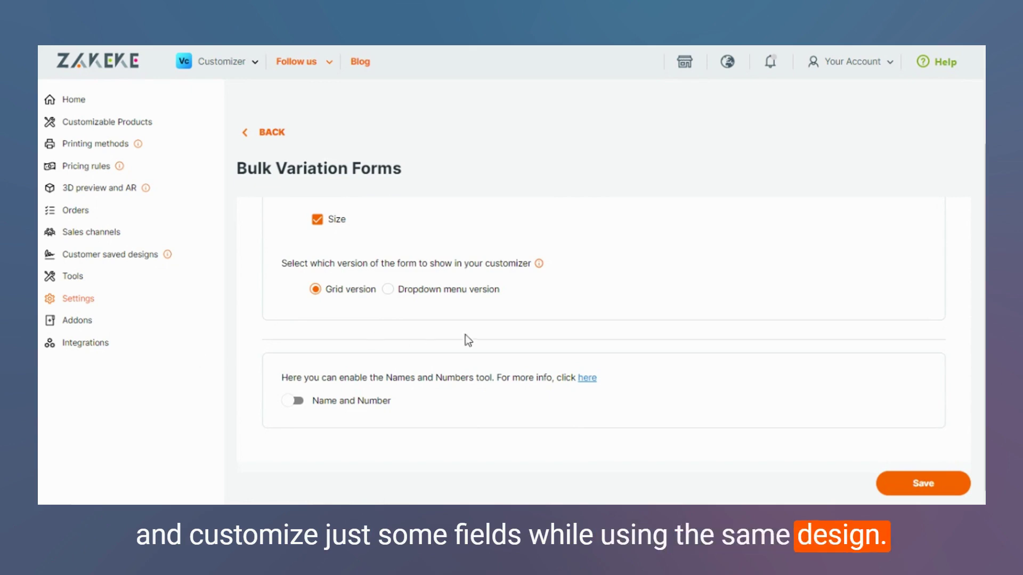
click(887, 483)
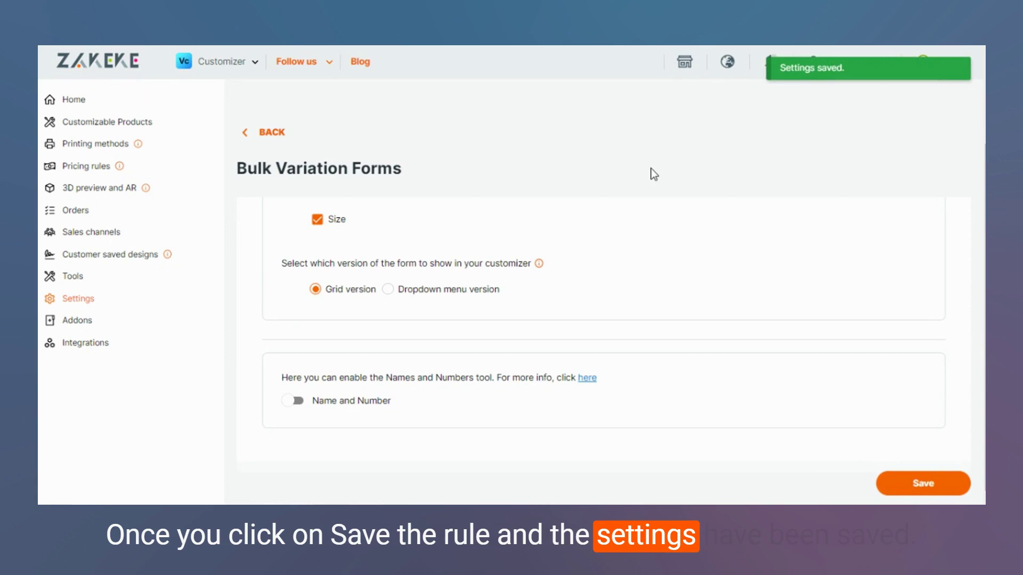
scroll(641, 175, up, 3)
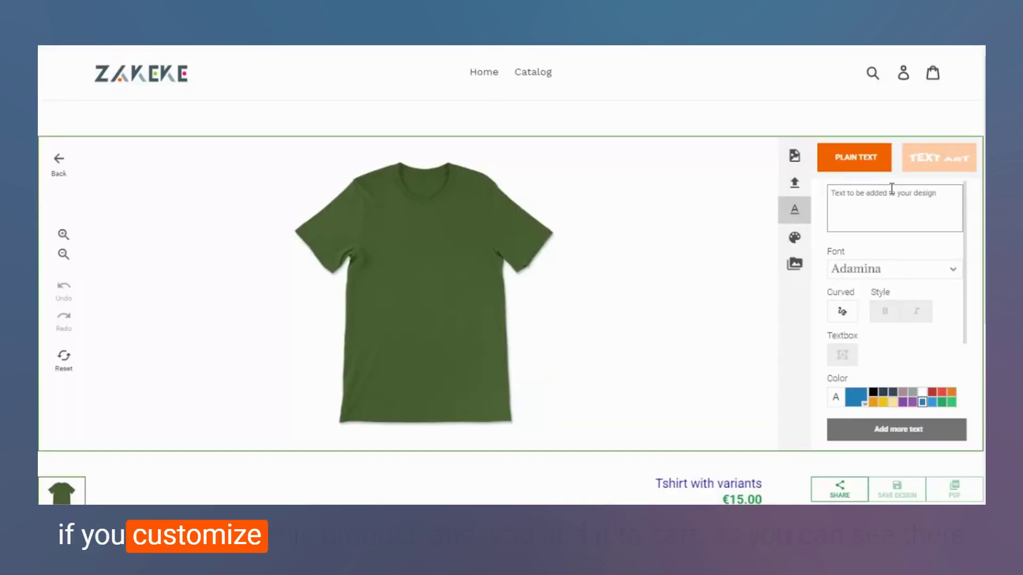
text(Test)
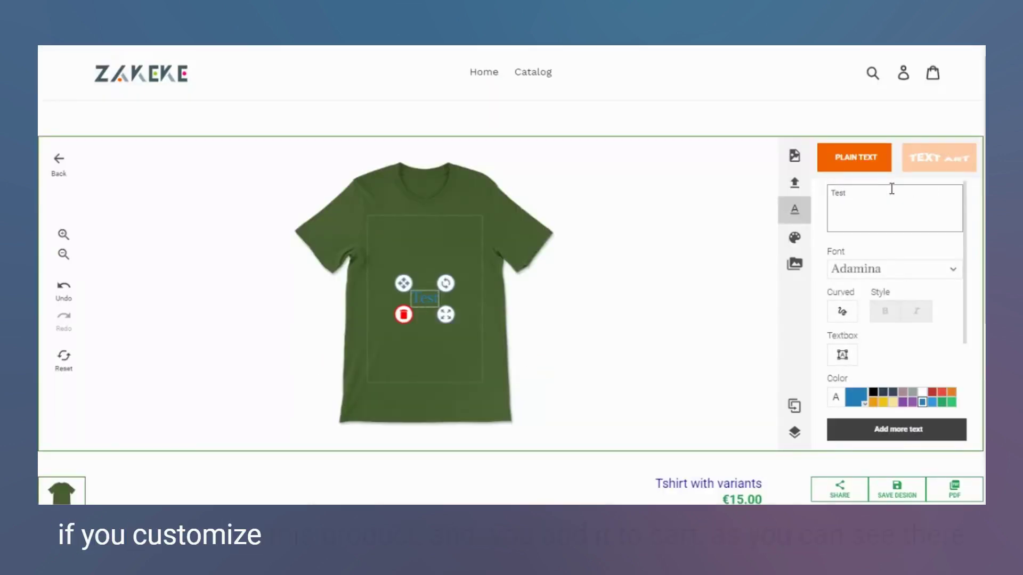
drag(445, 315, 481, 335)
scroll(678, 283, down, 2)
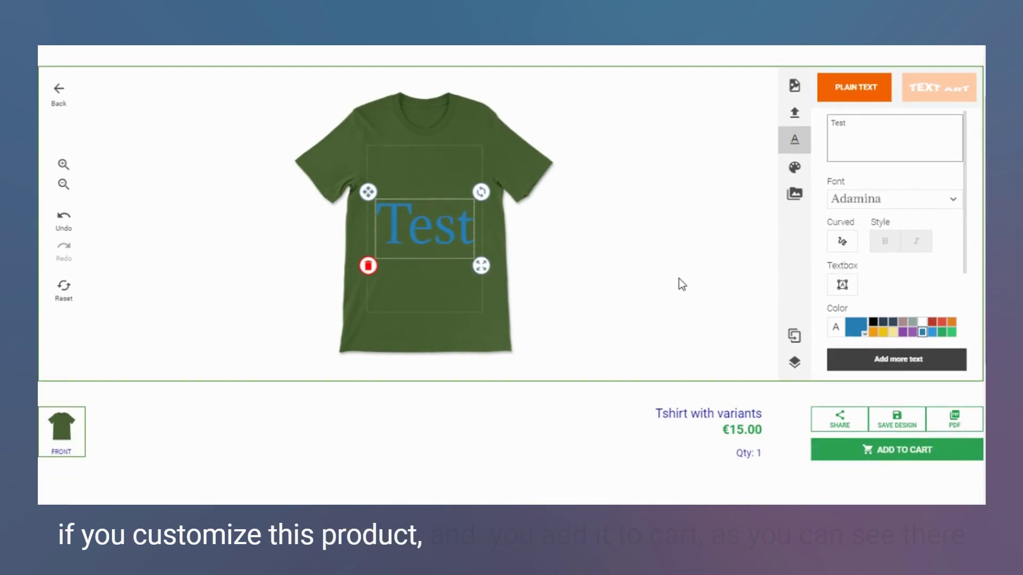
- Add the customized t-shirt to the cart and start a quantity for Green, size S
click(909, 451)
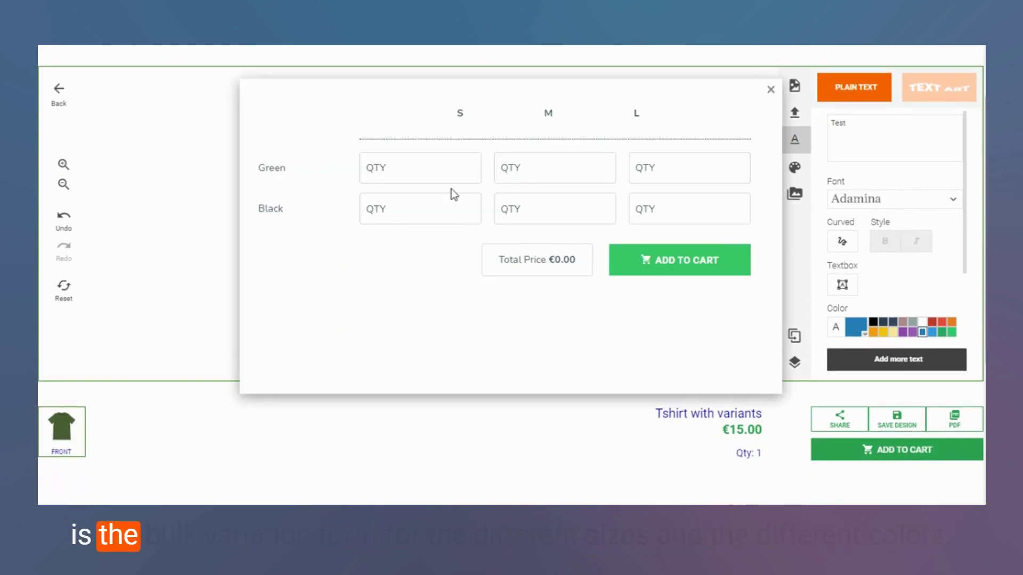
scroll(451, 189, up, 2)
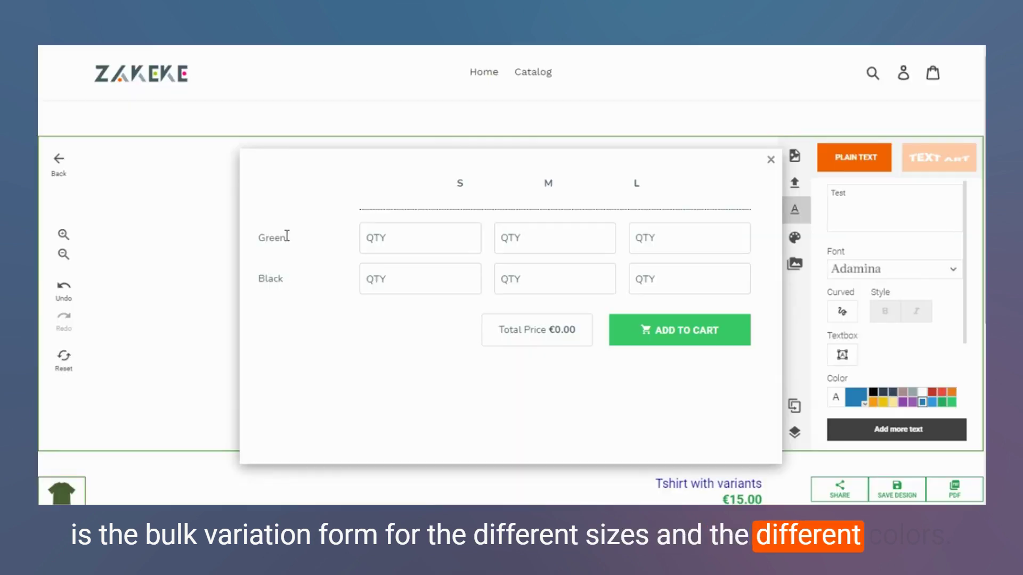
click(392, 237)
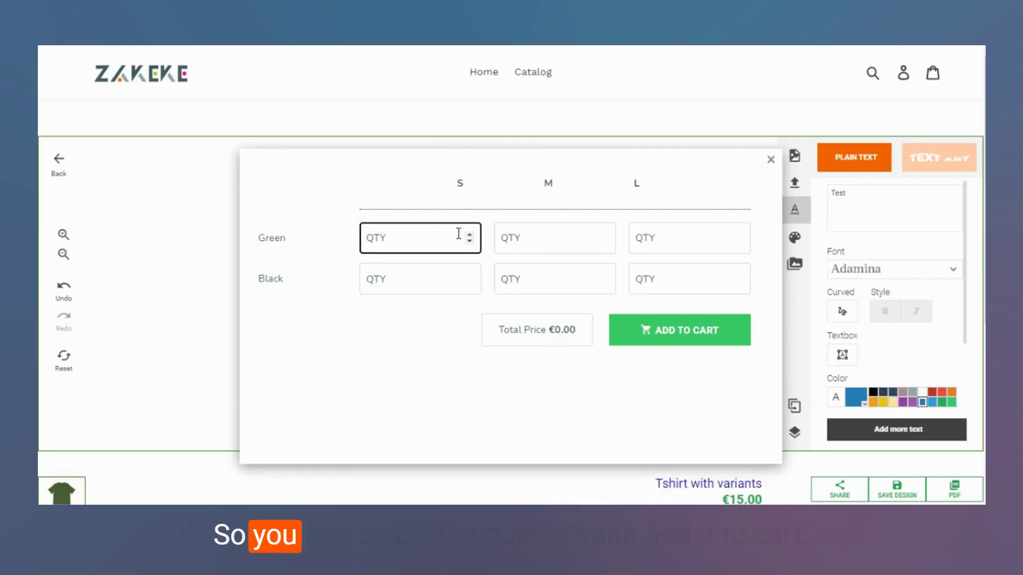